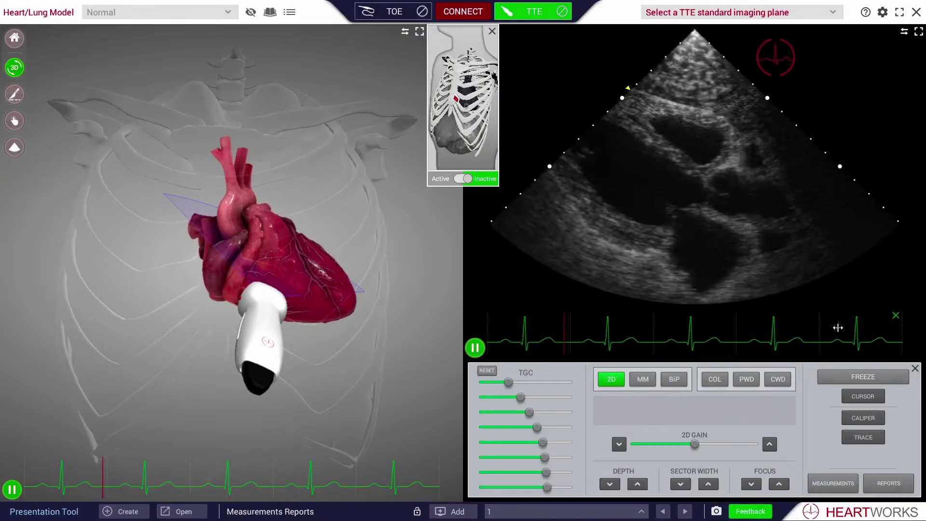
# Enter height 175 cm and weight 75 kg in the Measurements window, giving BSA 1.9 m².
pyautogui.click(833, 488)
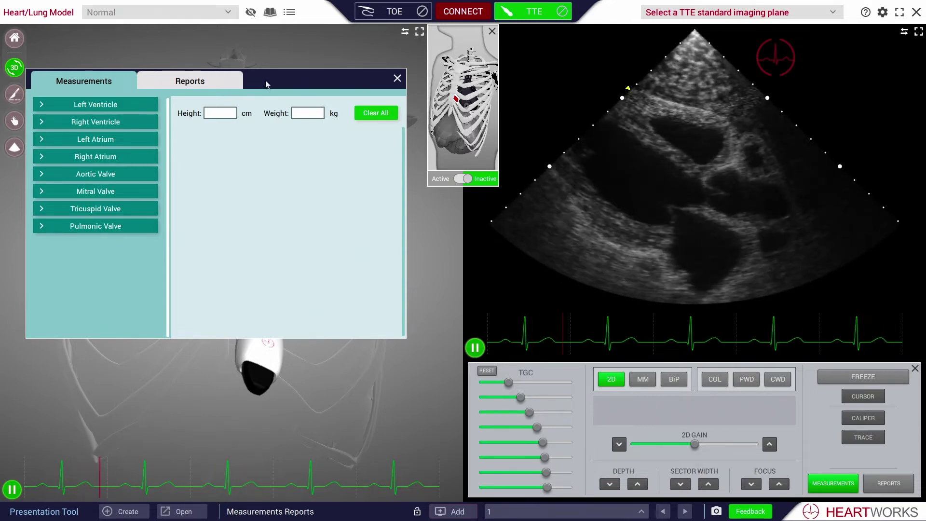
pyautogui.moveTo(271, 85); pyautogui.dragTo(303, 166)
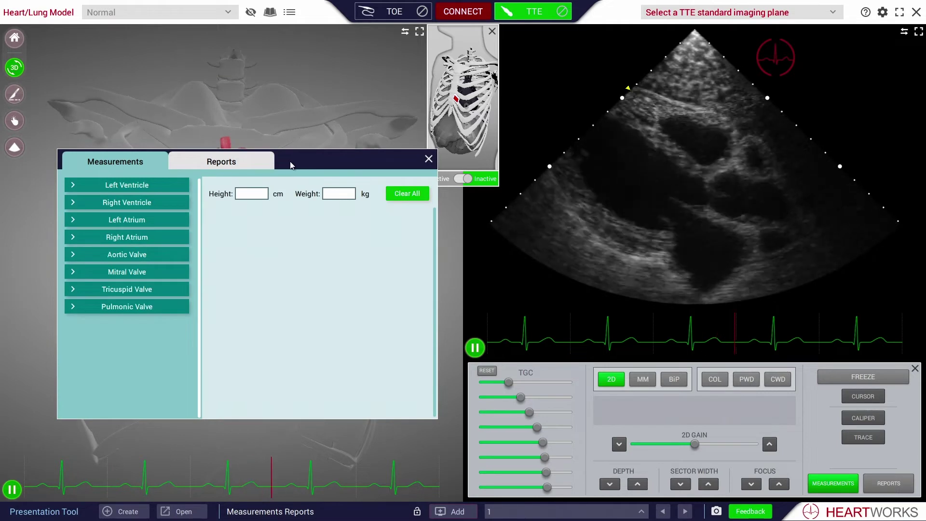
pyautogui.click(247, 194)
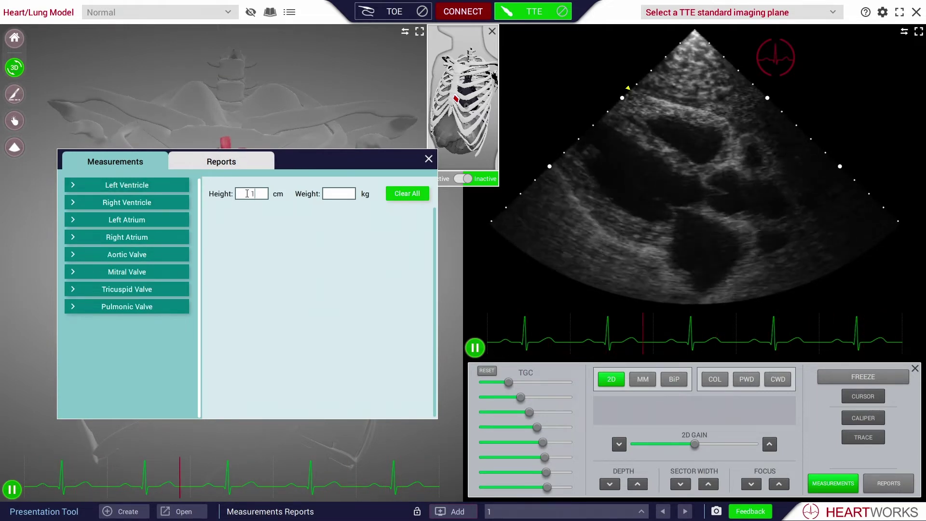
pyautogui.write('175')
pyautogui.click(337, 194)
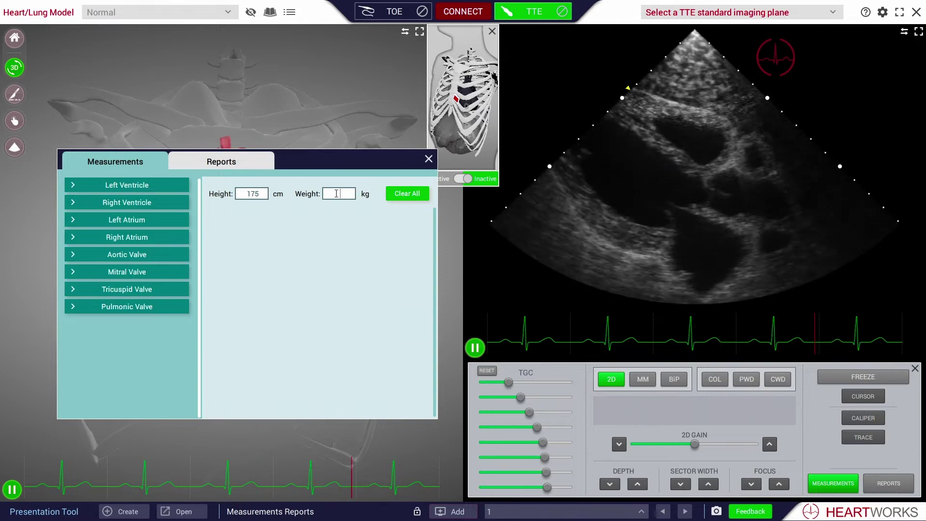
pyautogui.write('75')
pyautogui.click(340, 230)
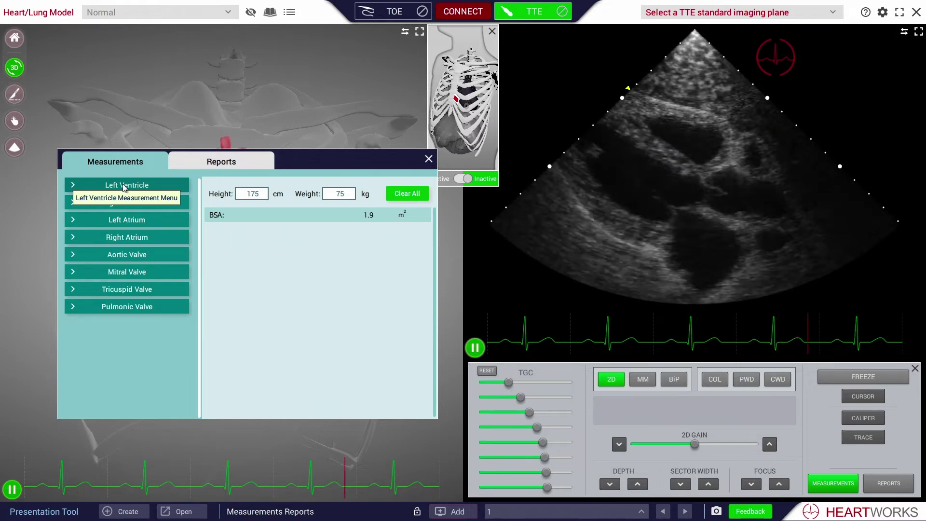
# Expand Left Ventricle, freeze the image, and select the LVIDd measurement.
pyautogui.click(124, 187)
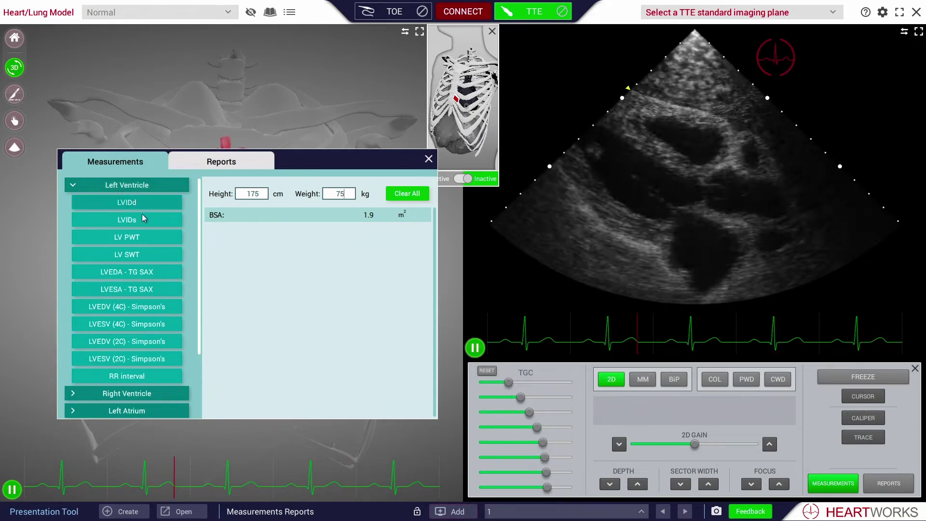
pyautogui.click(848, 374)
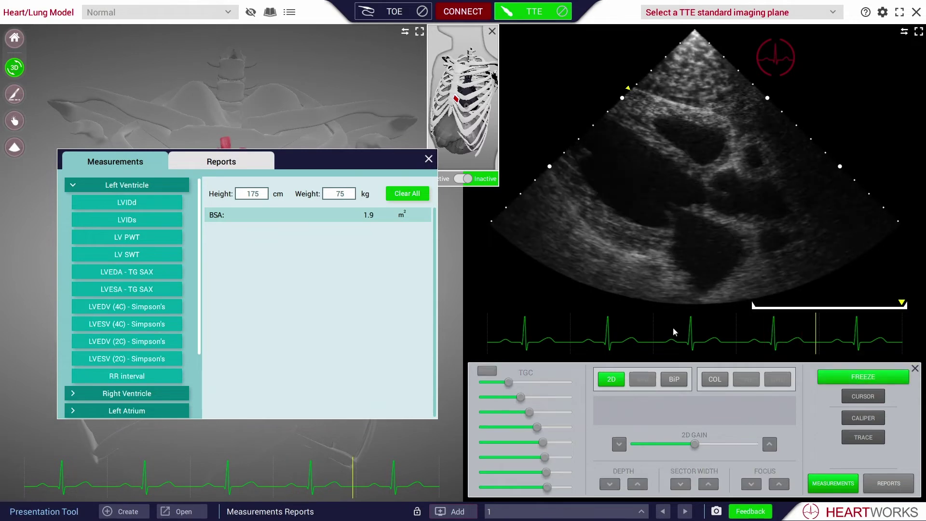
pyautogui.click(126, 203)
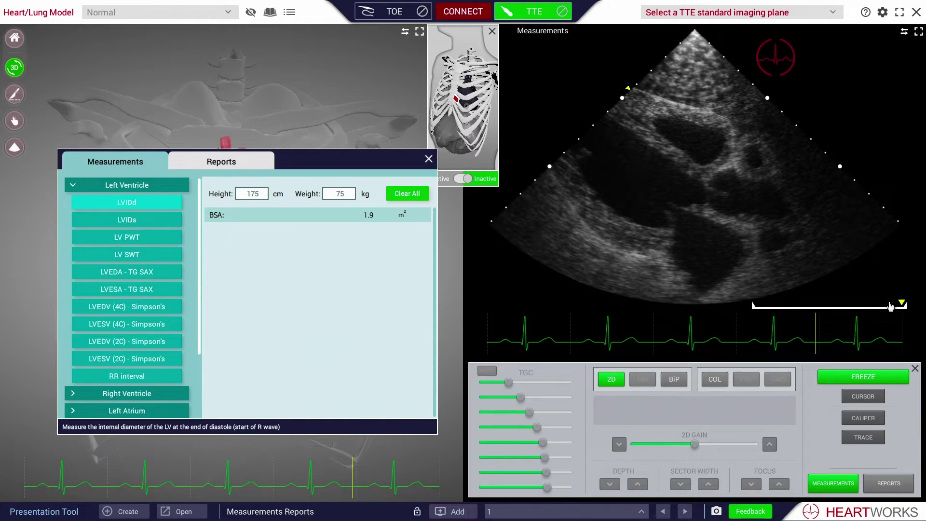
# Scrub to end-diastole, draw a first 4.3 cm LVIDd caliper, then delete it.
pyautogui.moveTo(902, 304); pyautogui.dragTo(888, 305)
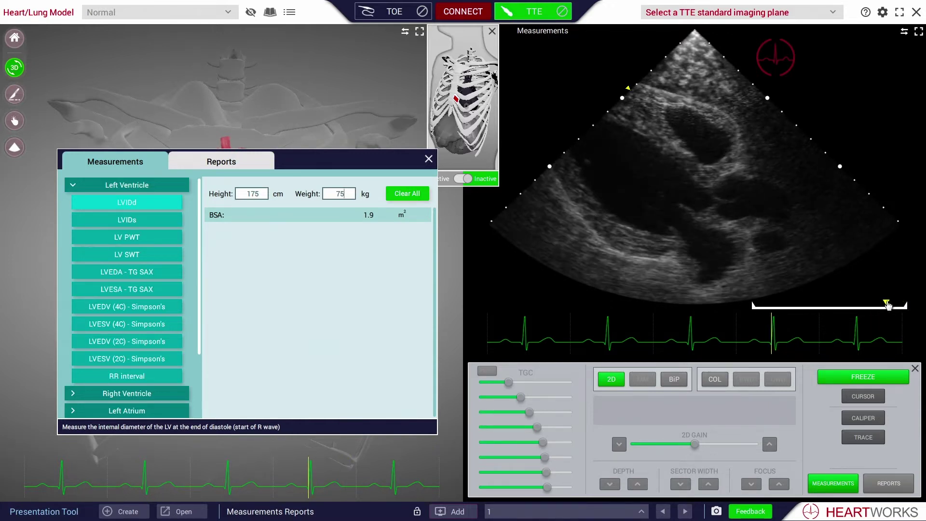
pyautogui.click(671, 158)
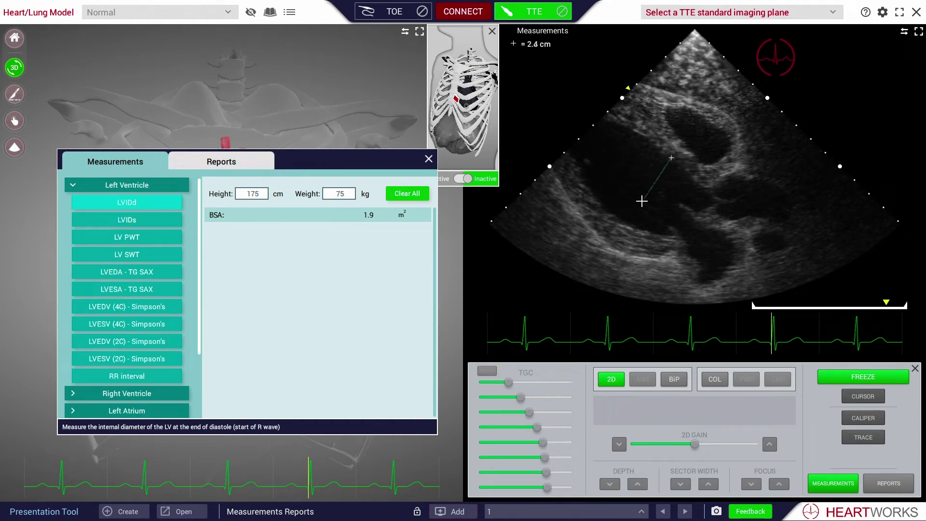
pyautogui.click(620, 223)
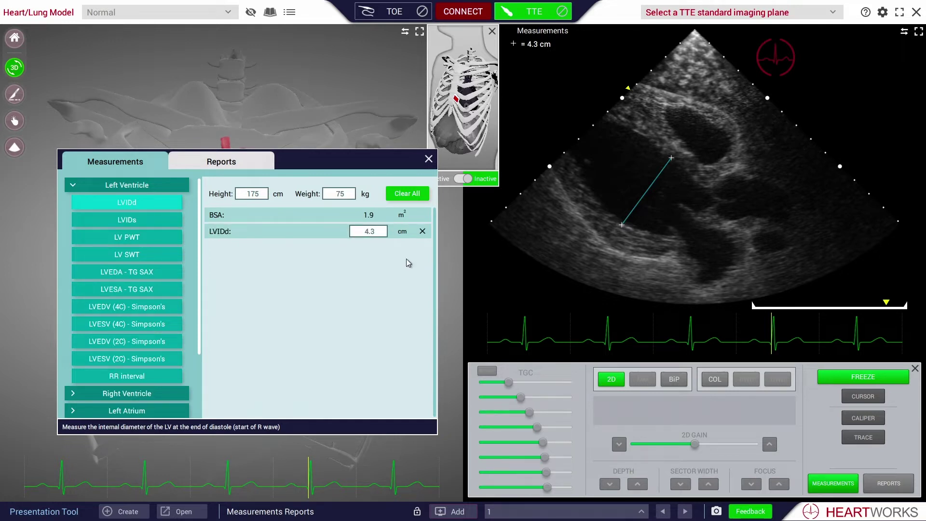
pyautogui.click(422, 232)
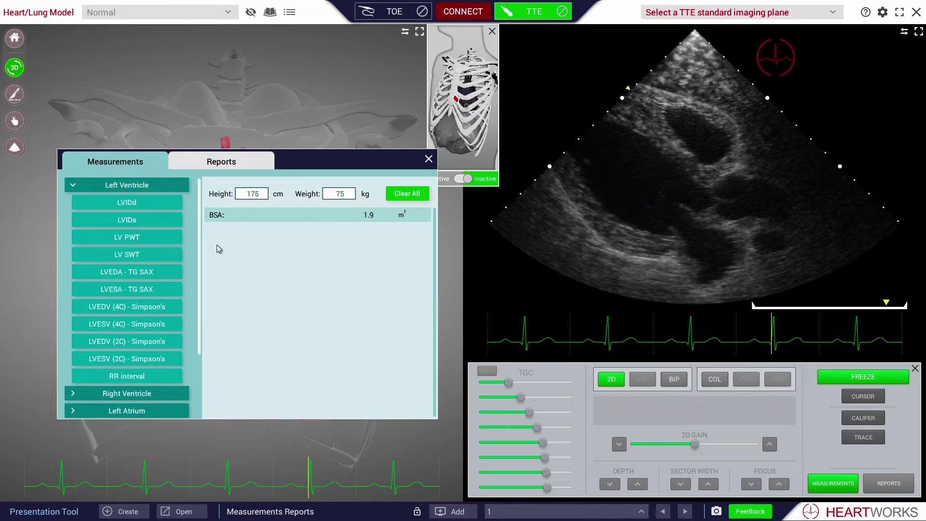
# Remeasure LVIDd, replacing a 5.3 cm reading with a final 4.2 cm caliper.
pyautogui.click(127, 203)
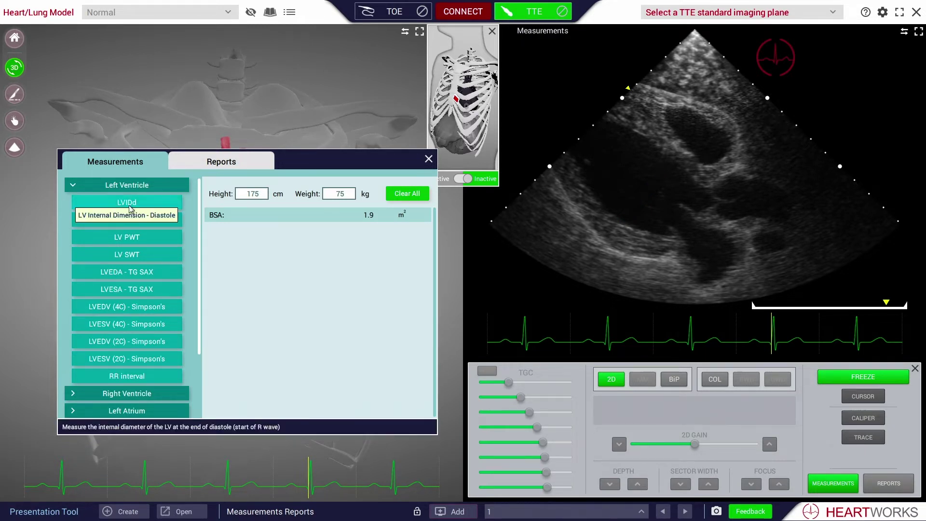
pyautogui.click(658, 147)
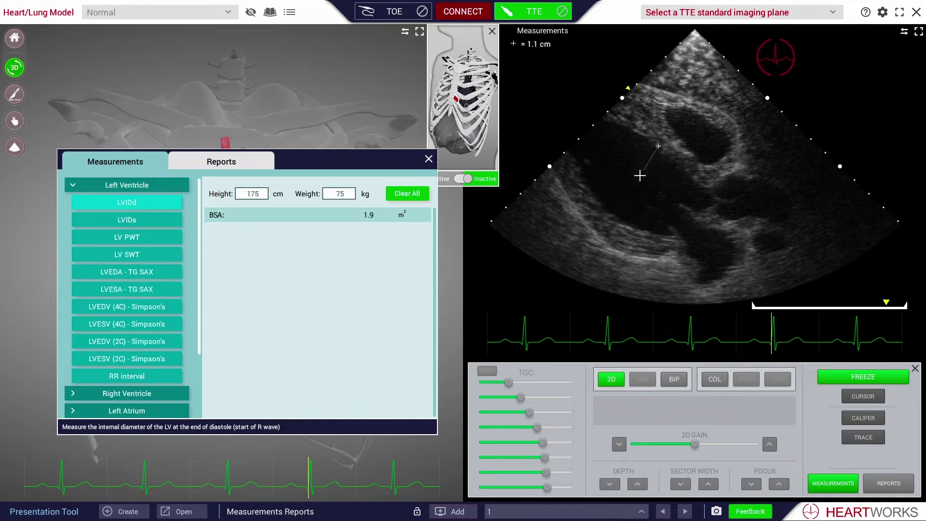
pyautogui.click(595, 226)
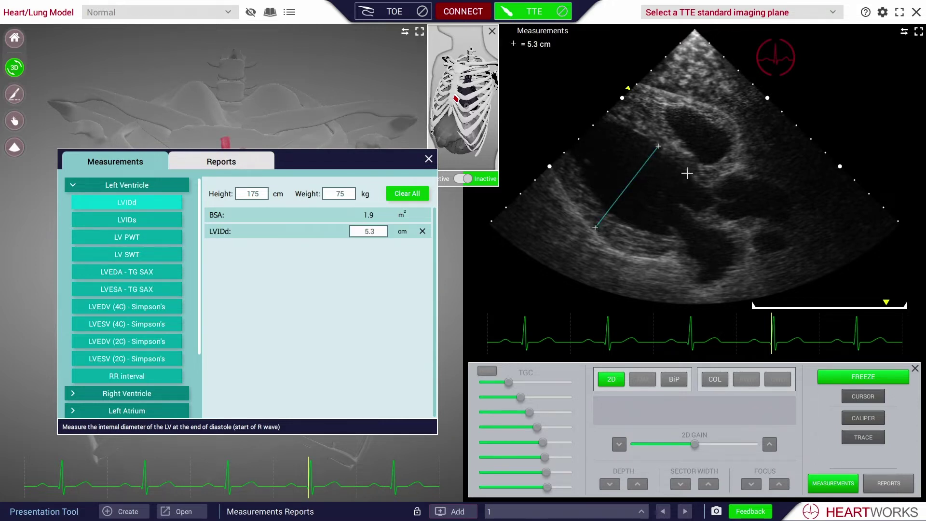
pyautogui.click(674, 157)
pyautogui.click(622, 222)
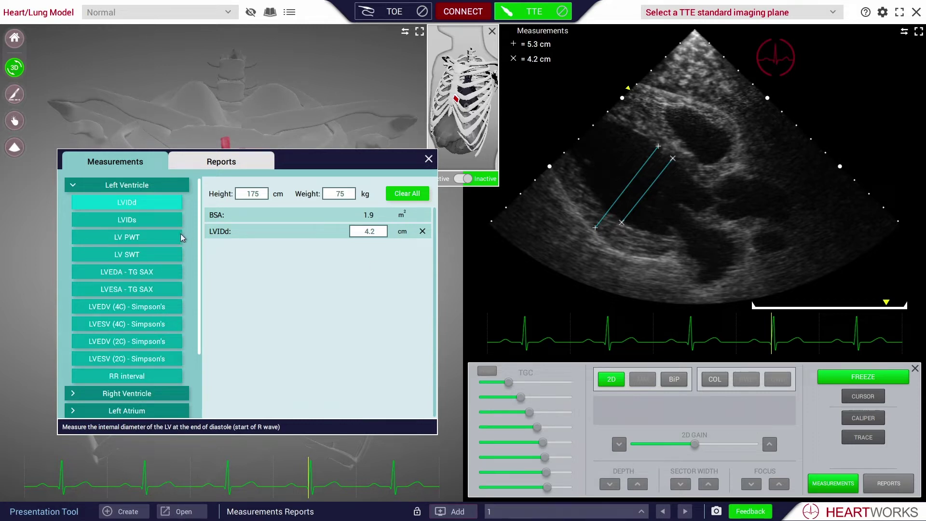
# Measure LVIDs at end-systole as 2.9 cm, yielding FS 31% and Teichholz EF 67.1%.
pyautogui.click(133, 221)
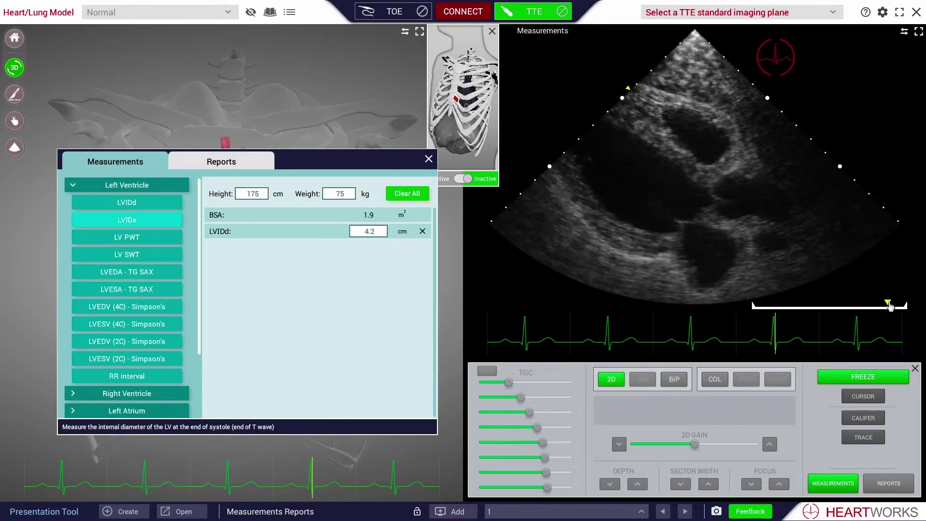
pyautogui.moveTo(886, 306); pyautogui.dragTo(897, 306)
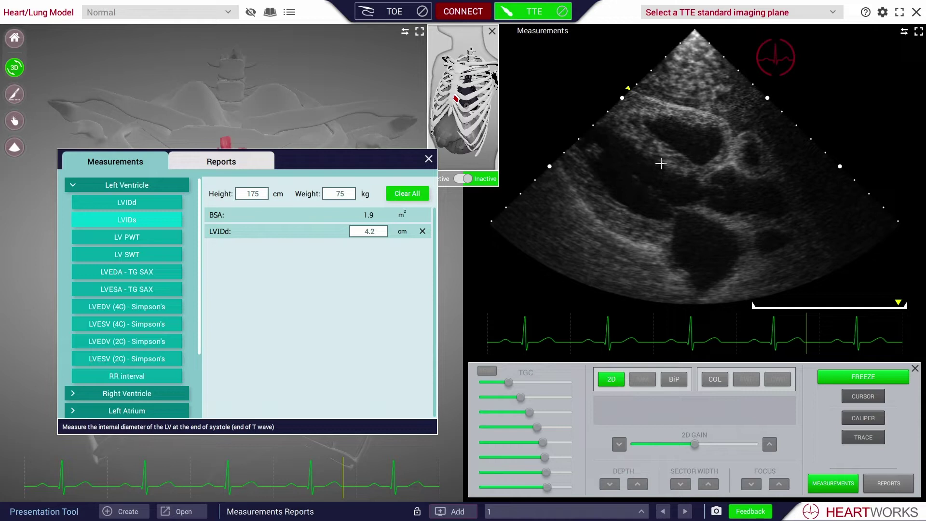
pyautogui.moveTo(661, 164); pyautogui.dragTo(634, 212)
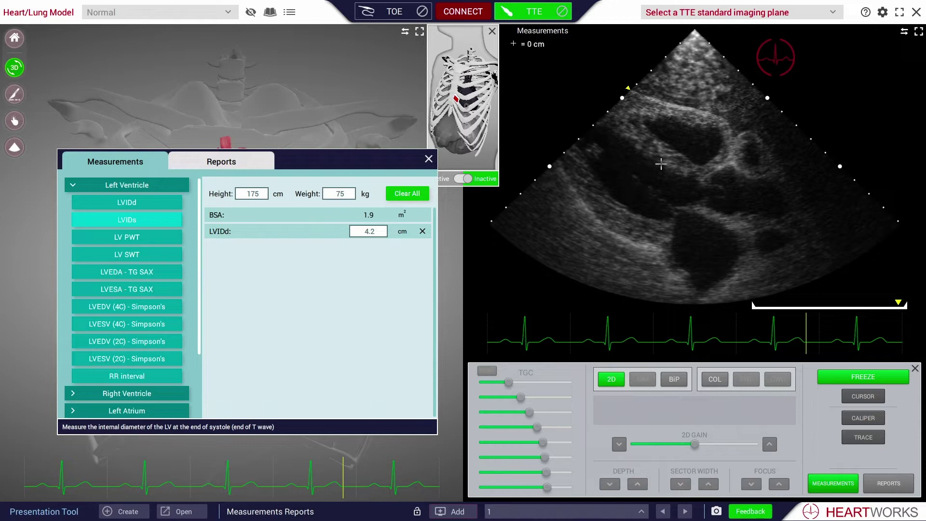
pyautogui.click(634, 213)
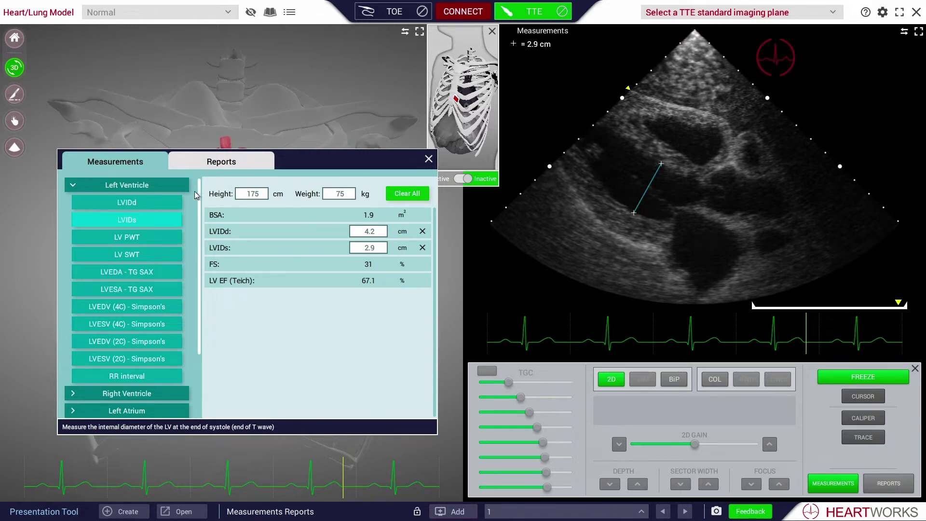
# Advance to the apical four-chamber view and freeze a pulsed-wave Doppler mitral inflow trace.
pyautogui.click(74, 186)
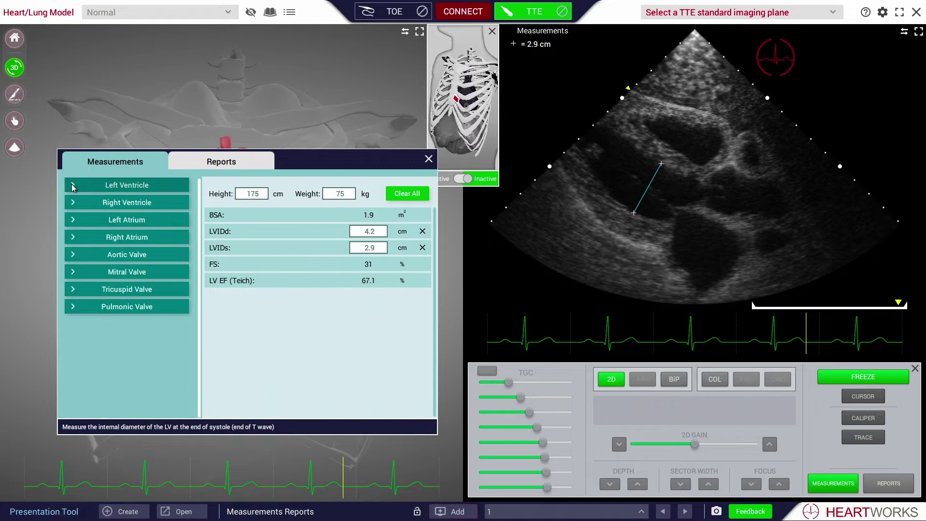
pyautogui.press('Right')
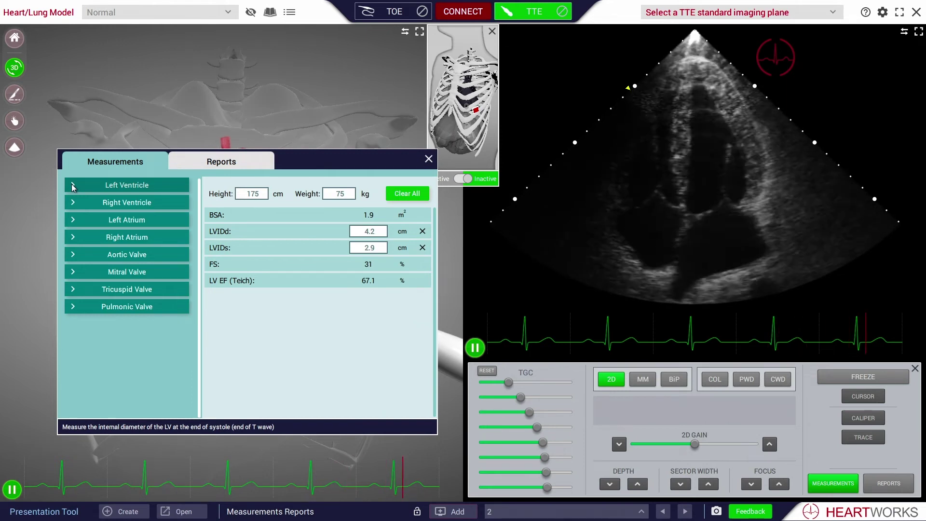
pyautogui.click(74, 274)
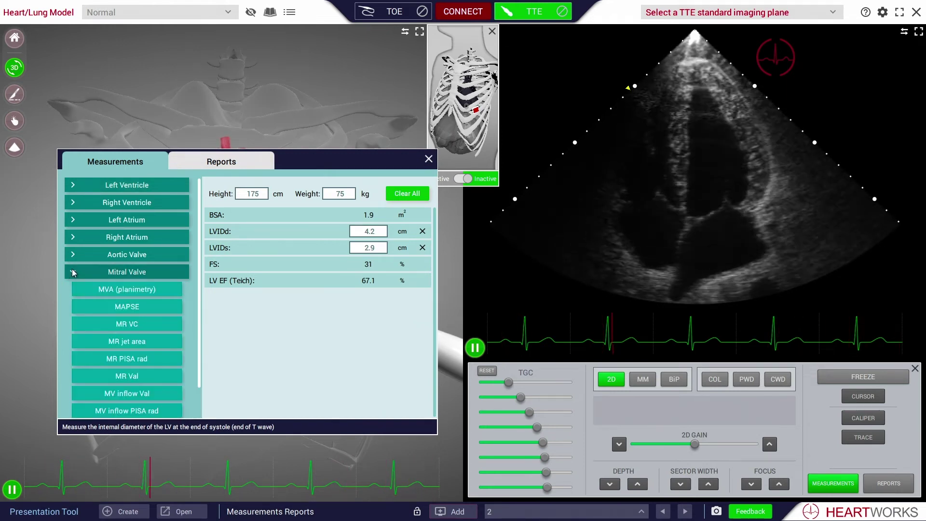
pyautogui.click(747, 380)
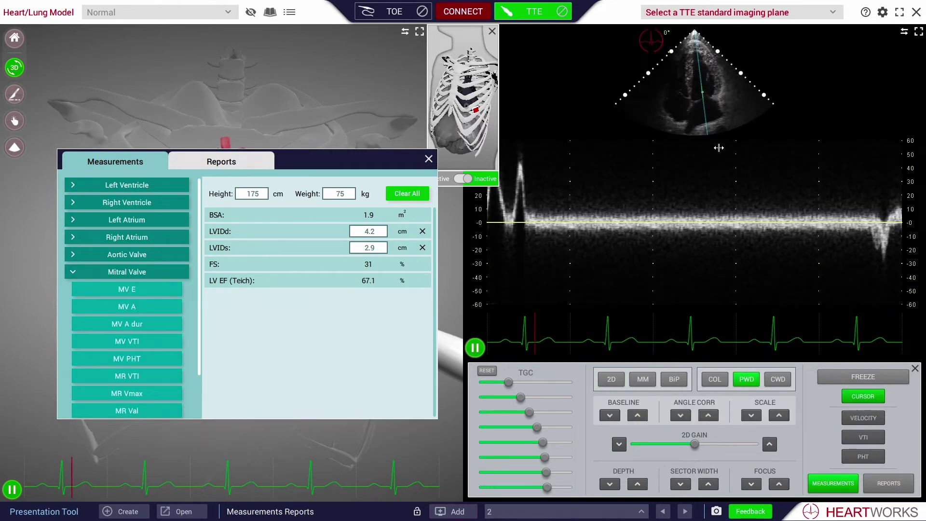
pyautogui.click(855, 378)
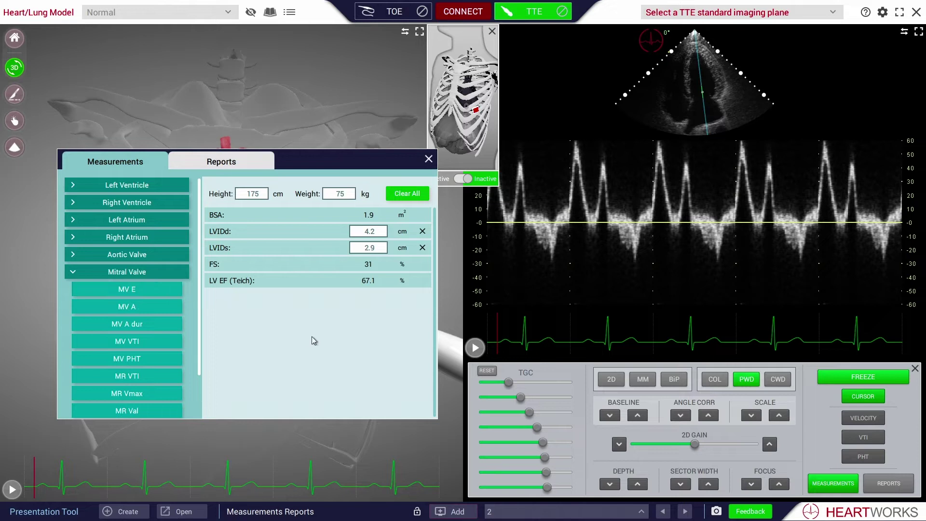
# Fill the echo report: date 20/01/2019, performer SW, indication chest pain, findings Normal LV function.
pyautogui.click(78, 266)
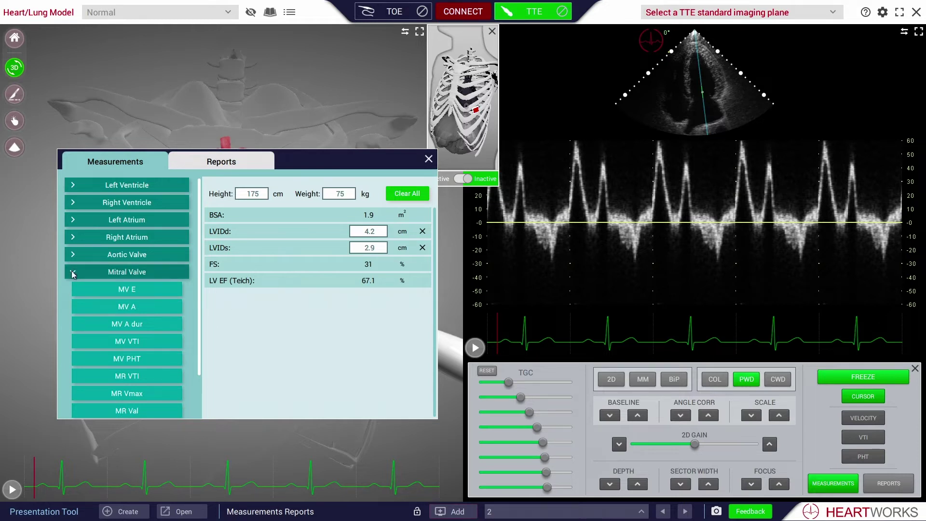
pyautogui.click(219, 161)
pyautogui.write('20/01')
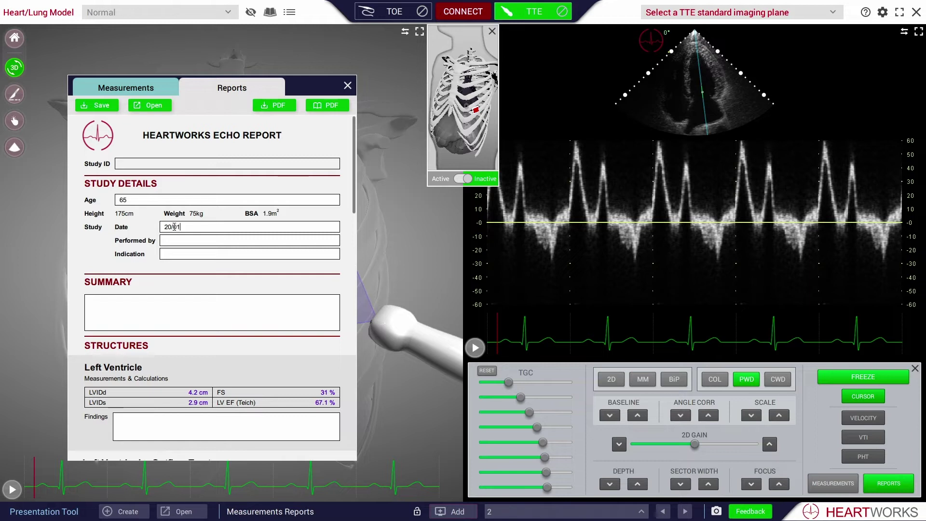
pyautogui.write('/2019')
pyautogui.click(167, 239)
pyautogui.click(166, 254)
pyautogui.write('ormal')
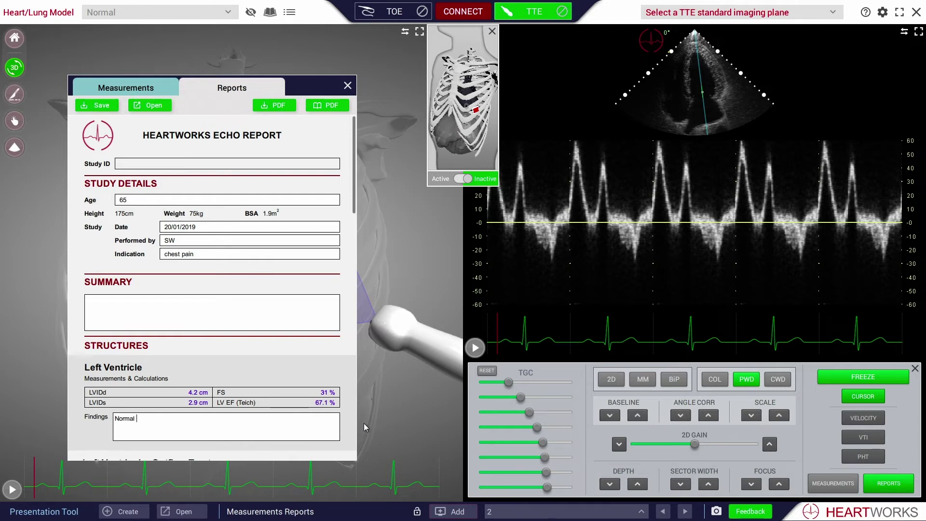
pyautogui.write(' LV function')
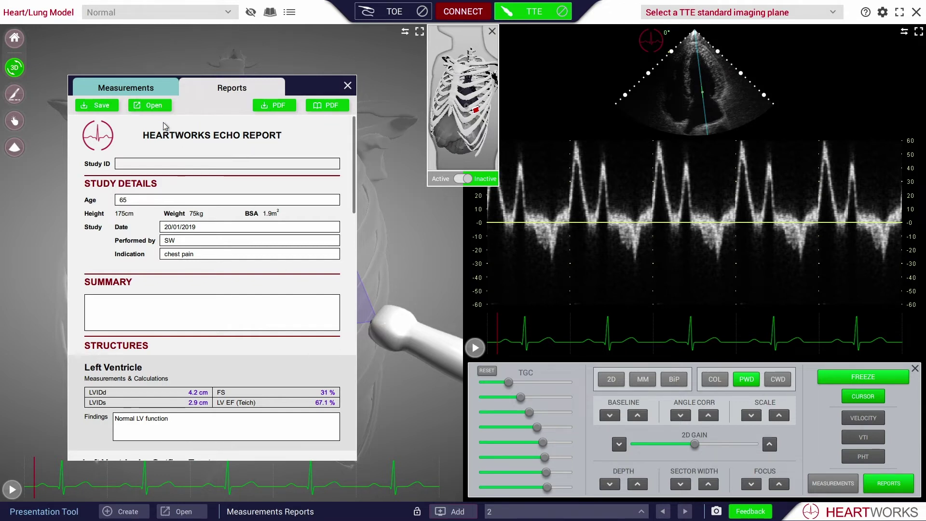
# Save the echo report as an XML file named '20_01_2019 SW Pt126'.
pyautogui.click(95, 106)
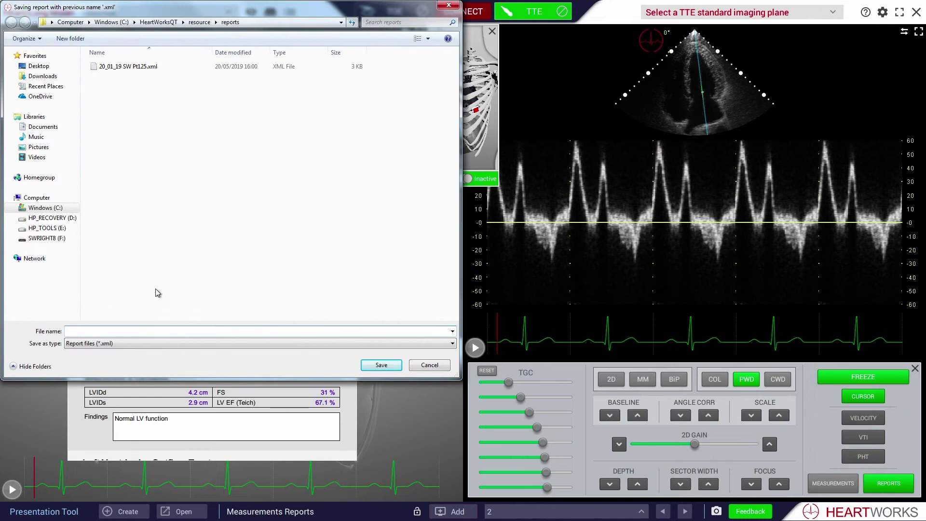
pyautogui.write('20')
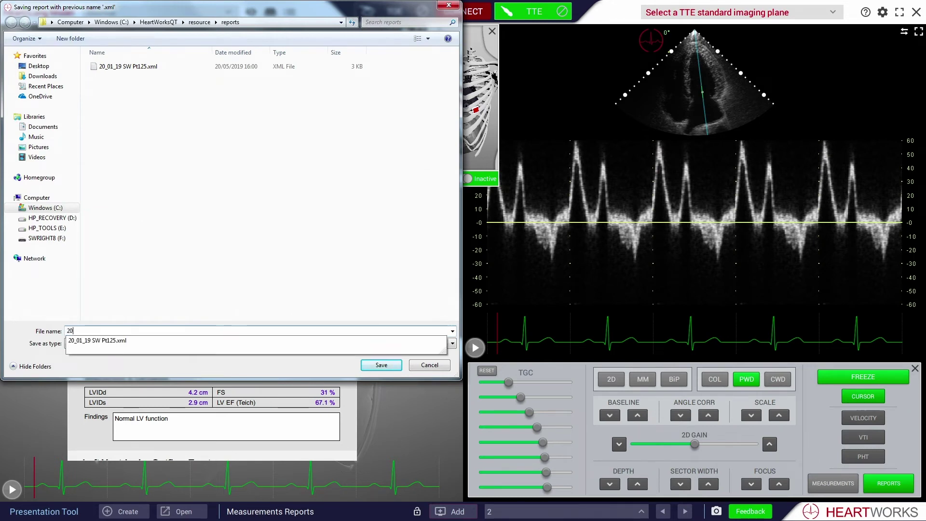
pyautogui.write('_')
pyautogui.write('01_')
pyautogui.write('2019')
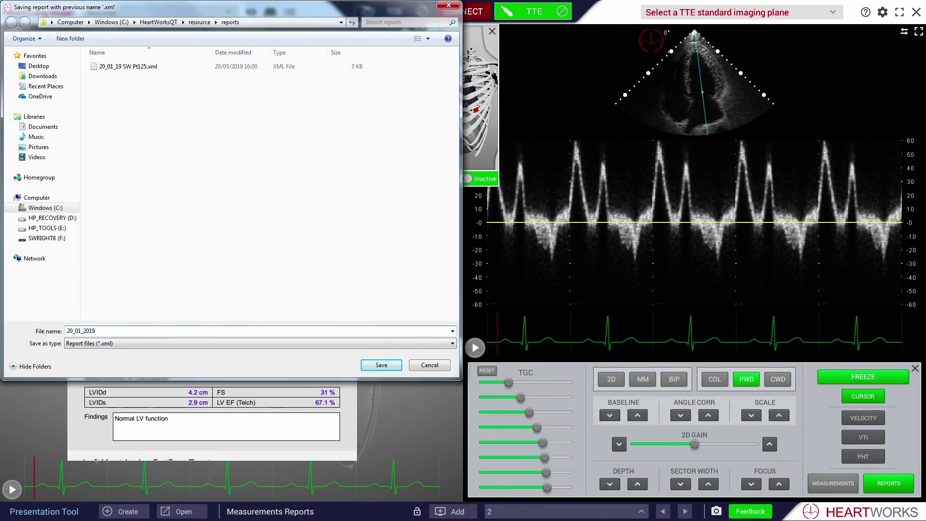
pyautogui.write(' SW P')
pyautogui.write('t1')
pyautogui.write('26')
pyautogui.click(383, 369)
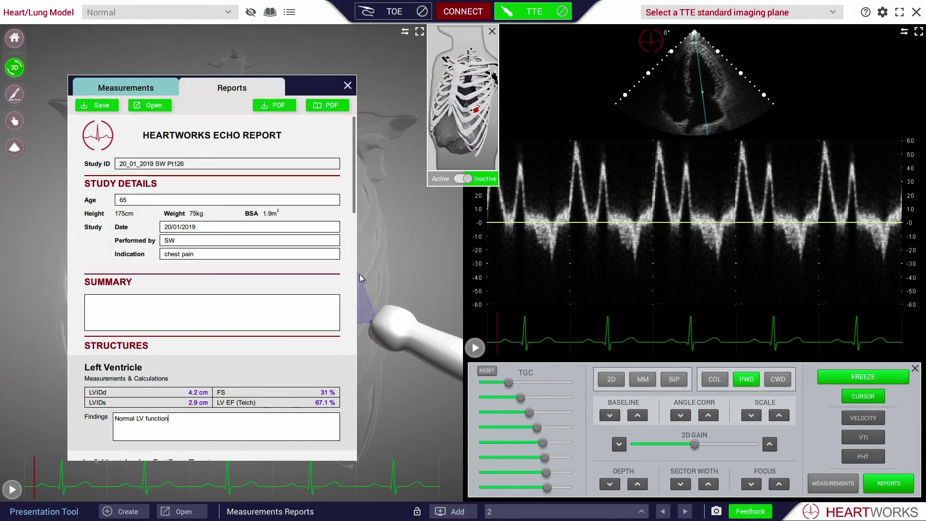
# Reopen 20_01_2019 SW Pt126.xml and enter the summary 'Normal LV study'.
pyautogui.click(162, 109)
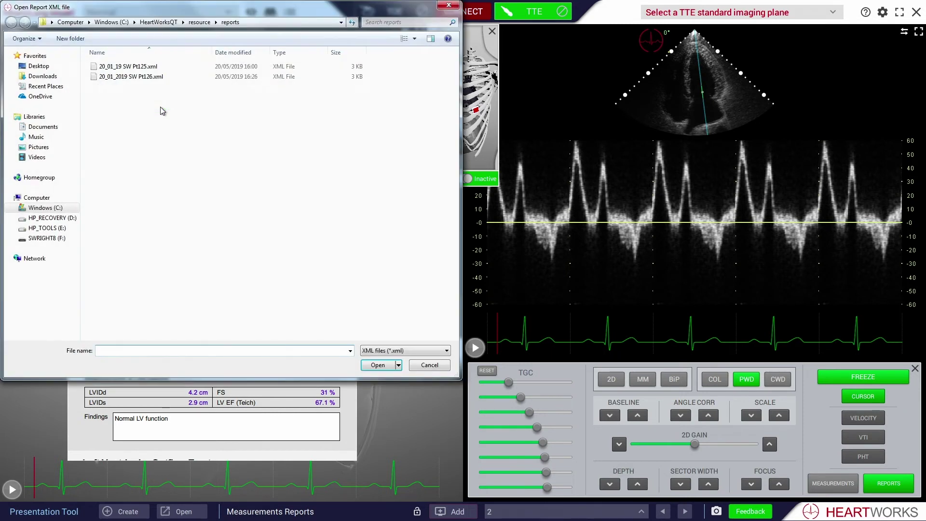
pyautogui.click(151, 82)
pyautogui.doubleClick(151, 82)
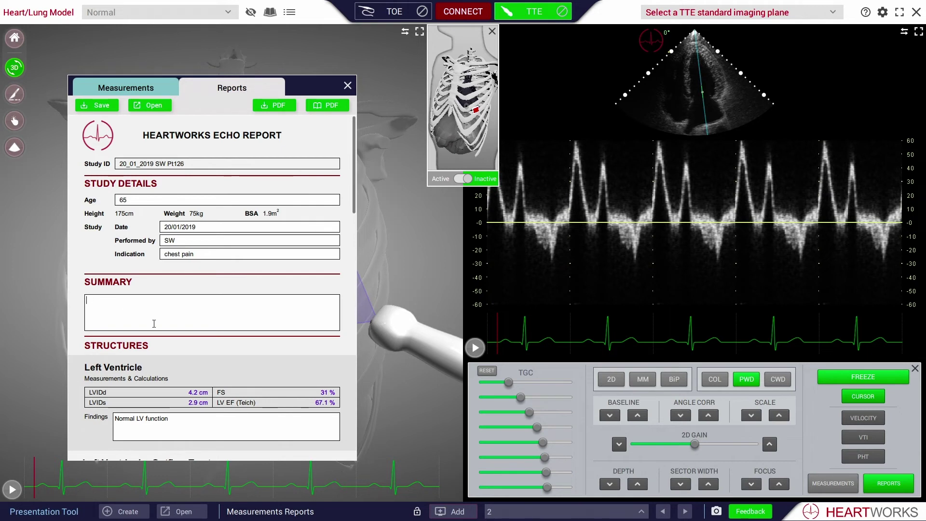
pyautogui.write('Normal L')
pyautogui.write('V st')
pyautogui.write('udy')
# Save the updated report over the existing 20_01_2019 SW Pt126 XML file.
pyautogui.click(103, 105)
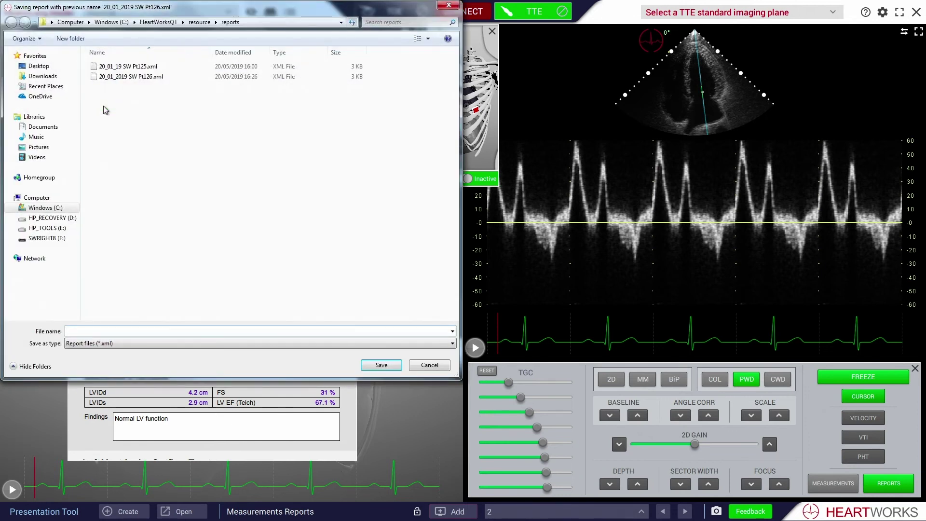
pyautogui.click(123, 78)
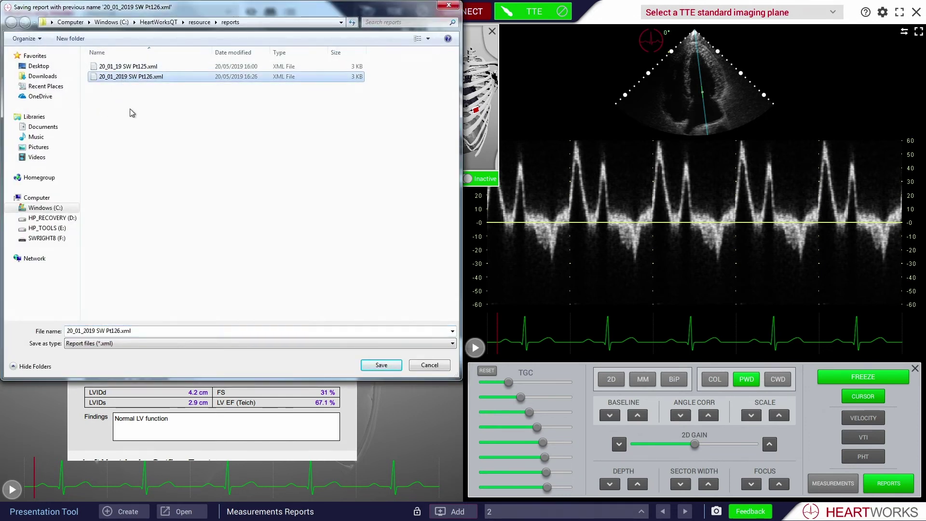
pyautogui.click(381, 366)
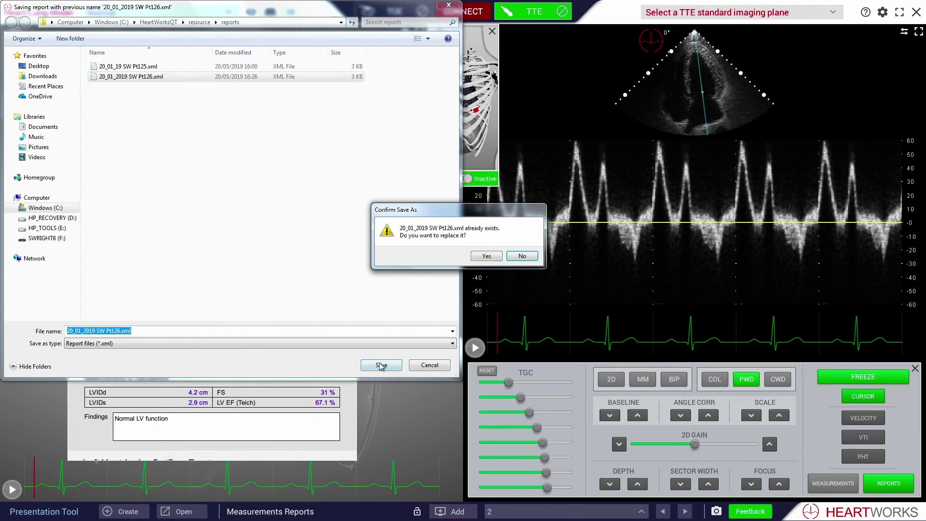
pyautogui.click(488, 256)
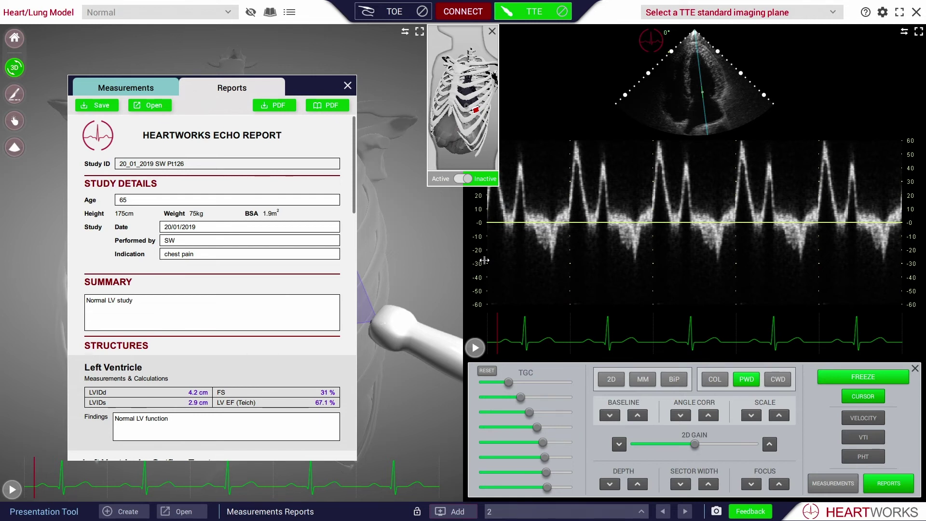
# Export the echo report as a PDF named 'LV study 126'.
pyautogui.click(276, 109)
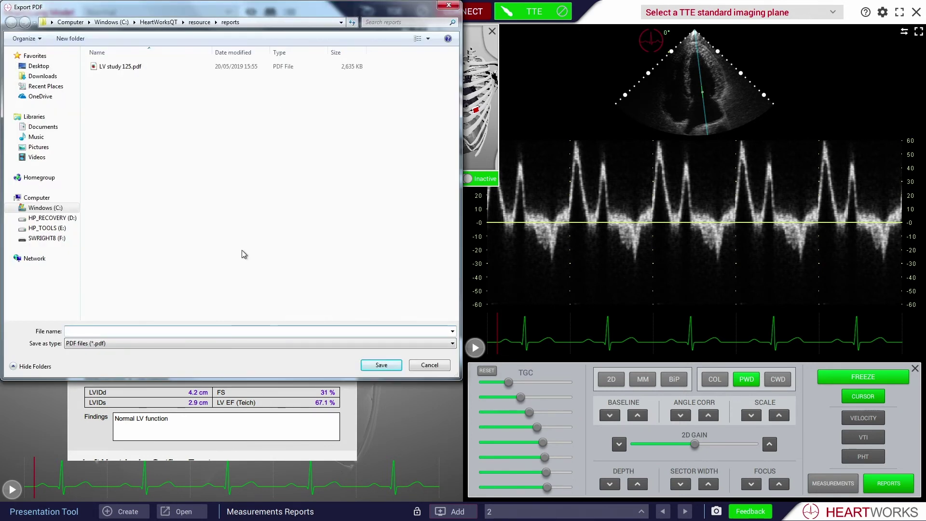
pyautogui.write('LV')
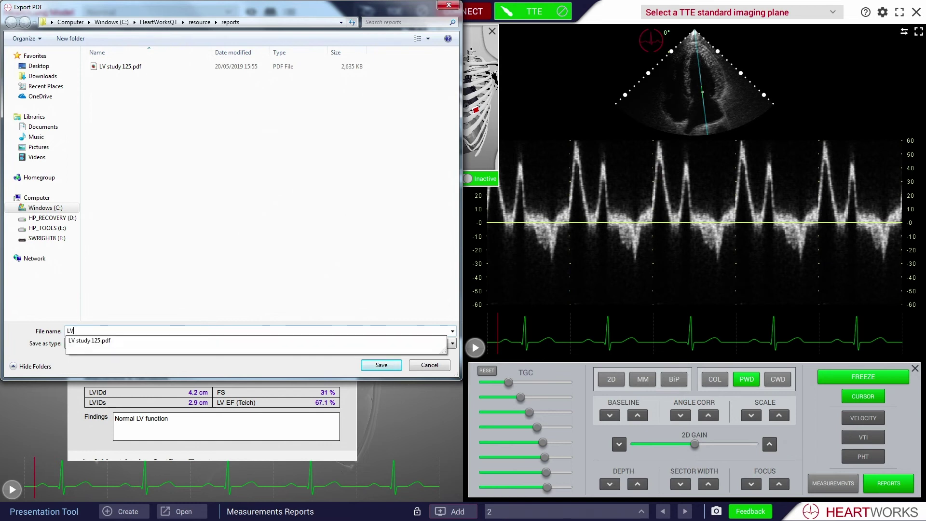
pyautogui.write(' stu')
pyautogui.write('dy 126')
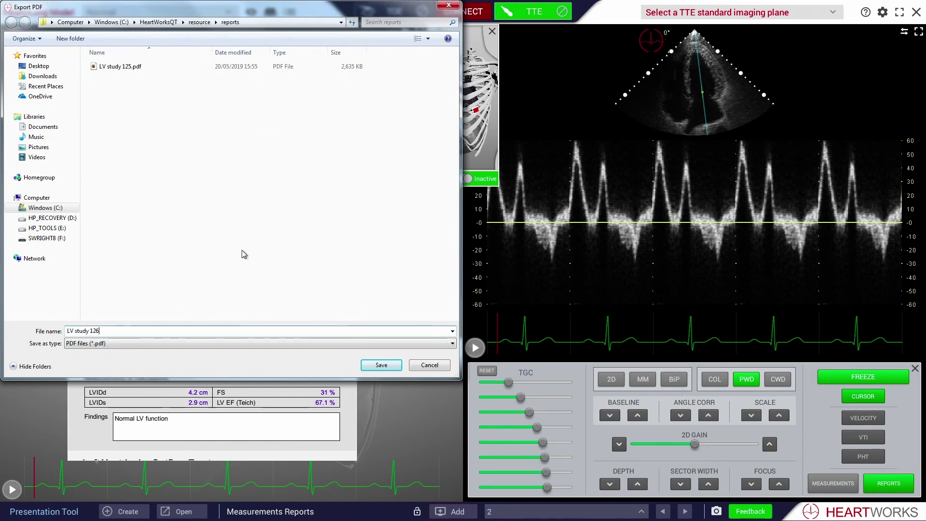
pyautogui.click(389, 366)
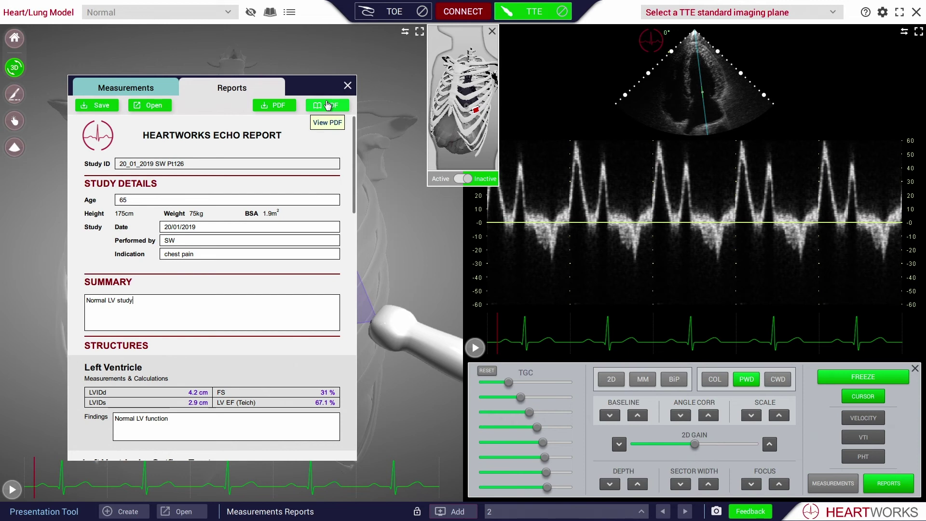
# Copy LV study 126.pdf from the reports folder onto the F: drive.
pyautogui.click(327, 105)
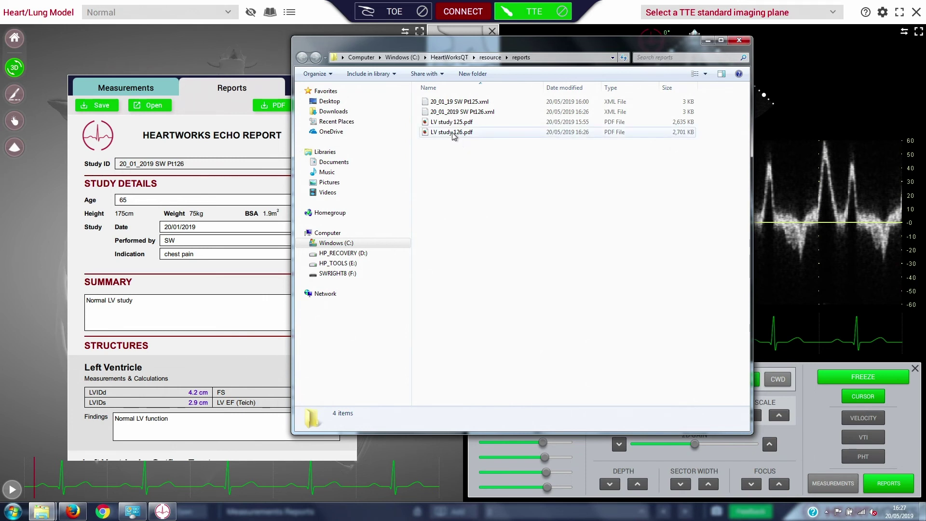
pyautogui.rightClick(453, 134)
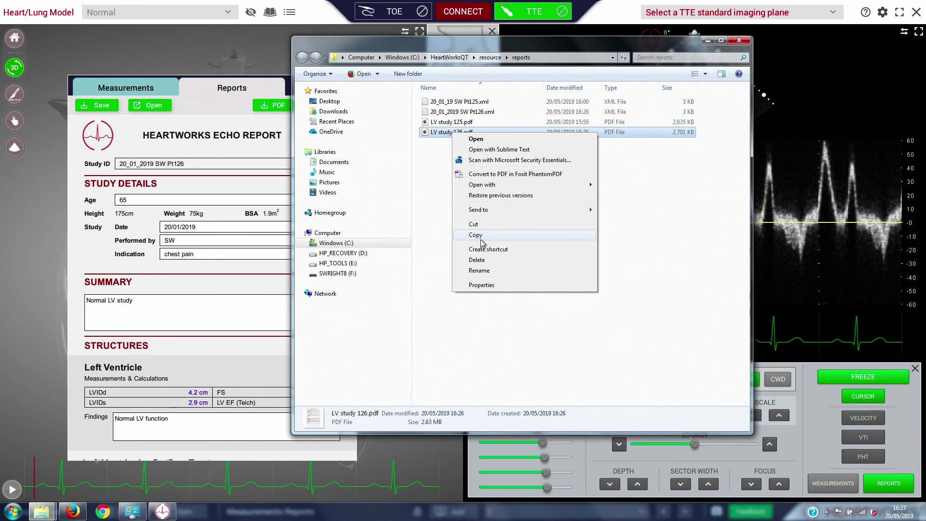
pyautogui.click(481, 237)
pyautogui.moveTo(338, 274)
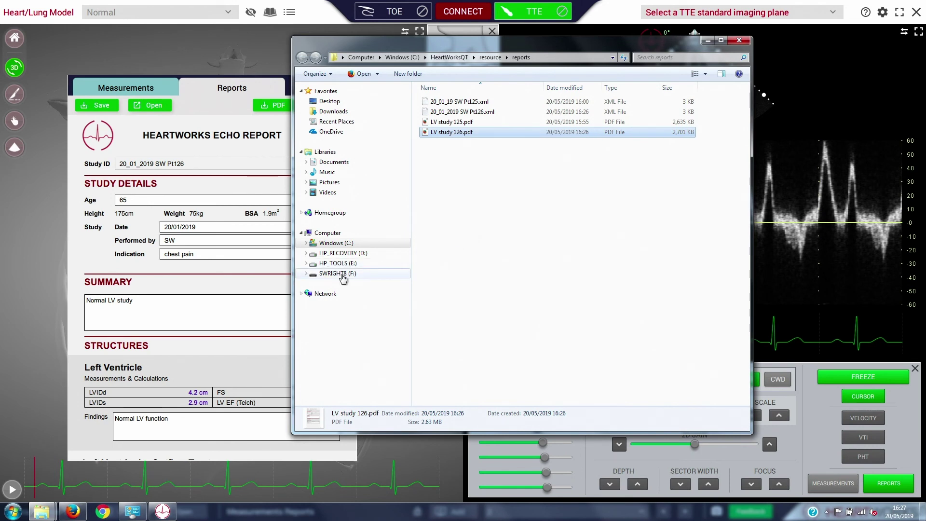
pyautogui.rightClick(343, 276)
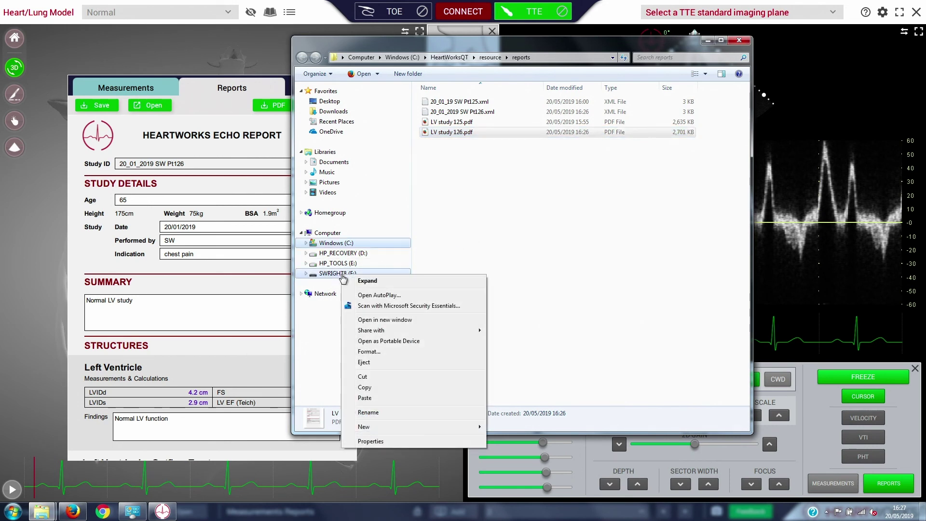
pyautogui.click(369, 399)
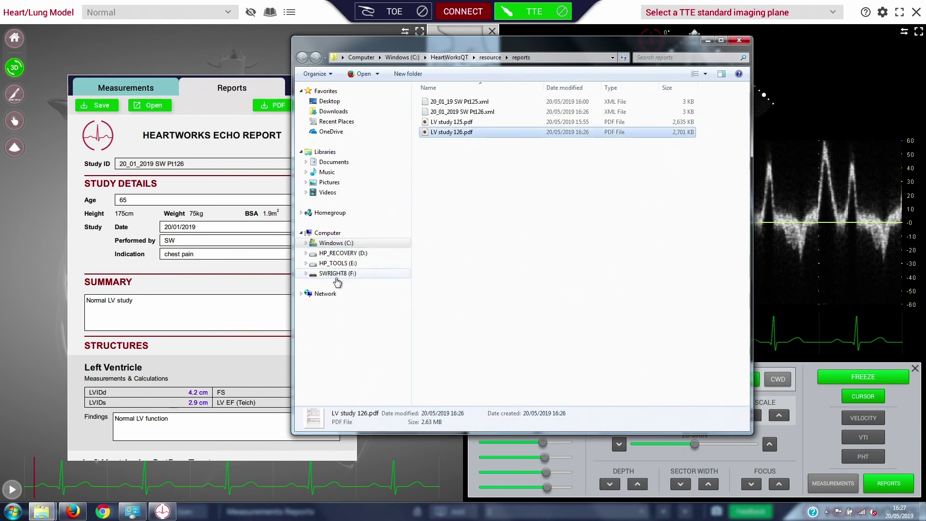
# Close the Explorer reports folder to bring back the finished echo report beside the Doppler trace.
pyautogui.click(739, 41)
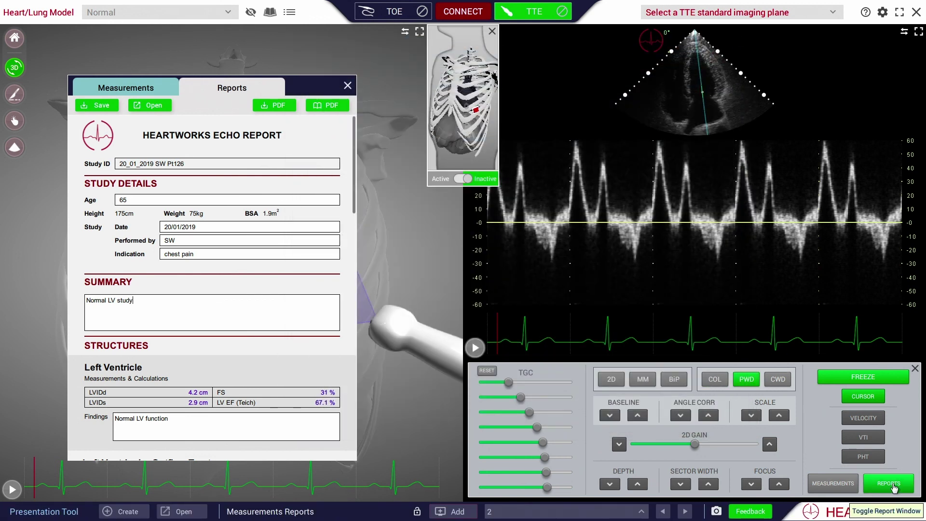